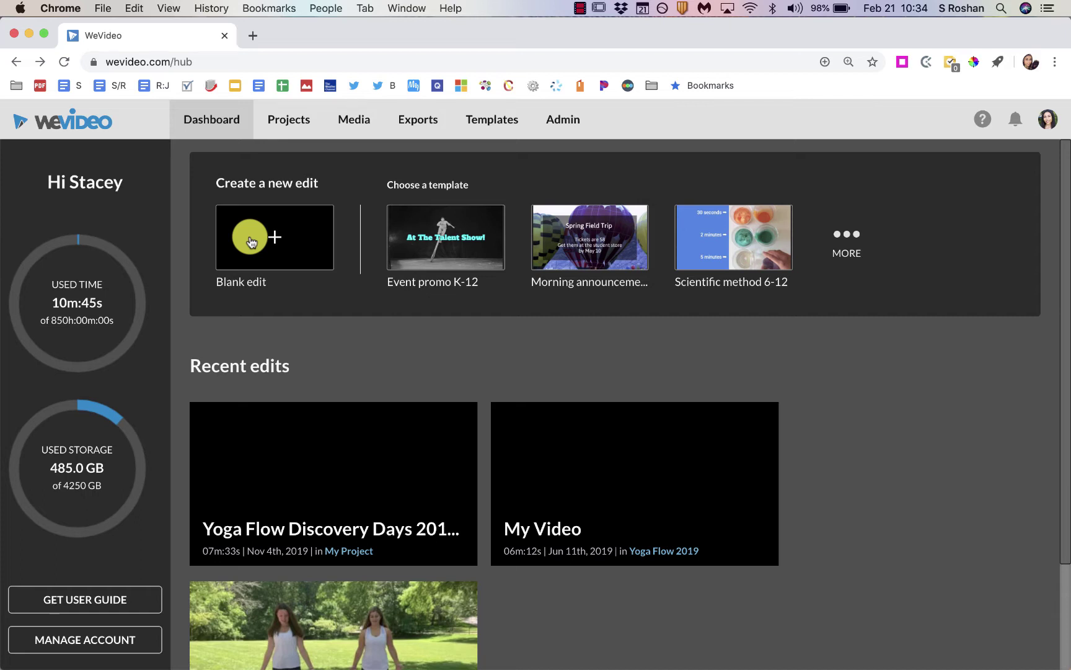
Start a new collaborative project titled 'Sample' and advance to adding members
{"action": "left_click", "coordinate": [281, 122]}
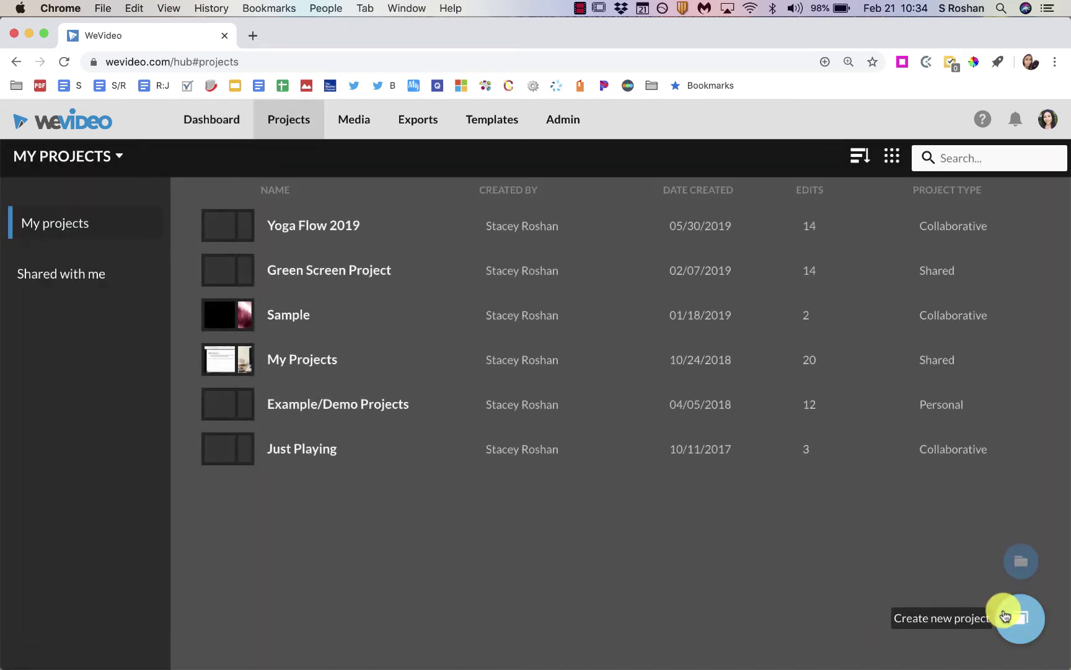
{"action": "left_click", "coordinate": [1005, 613]}
{"action": "type", "text": "Sample"}
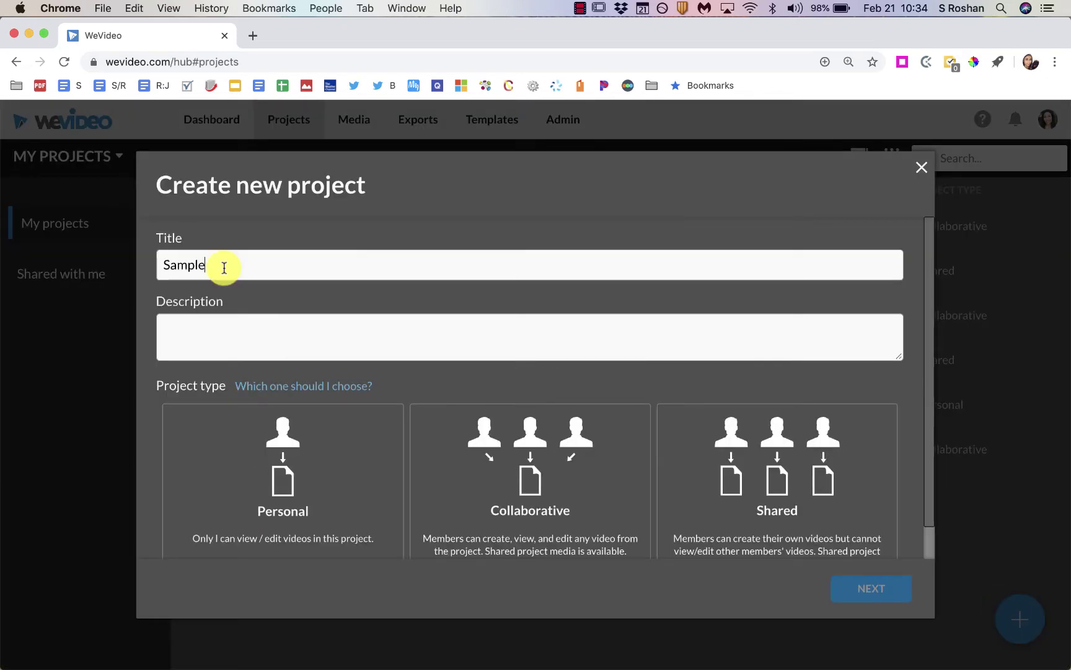
{"action": "left_click", "coordinate": [469, 464]}
{"action": "scroll", "coordinate": [490, 466], "scroll_direction": "down", "scroll_amount": 1}
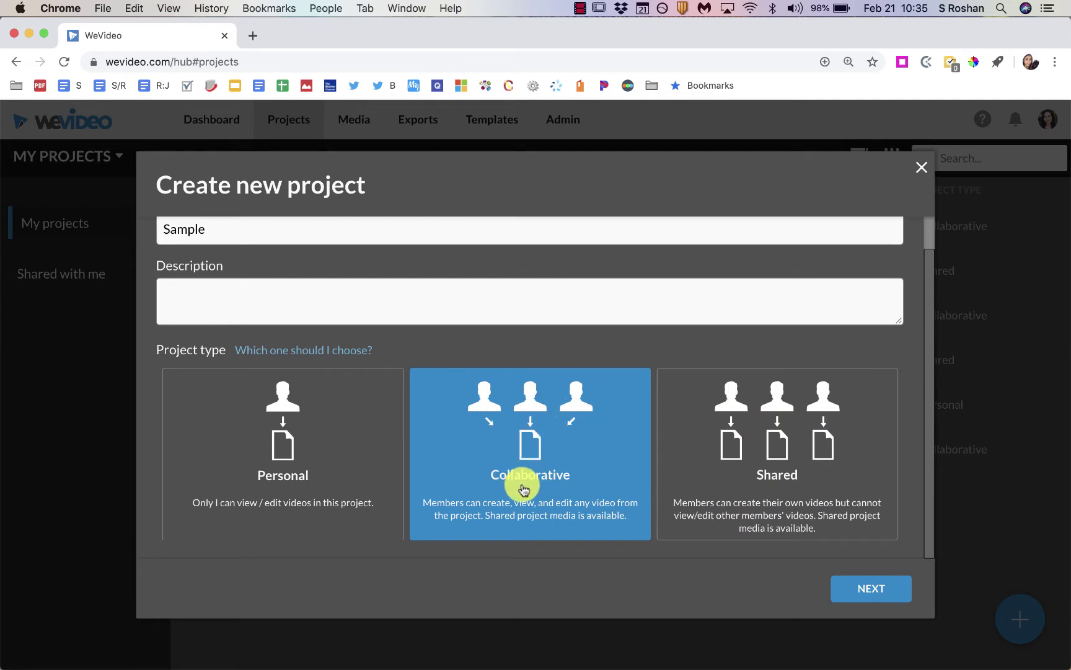
{"action": "left_click", "coordinate": [845, 583]}
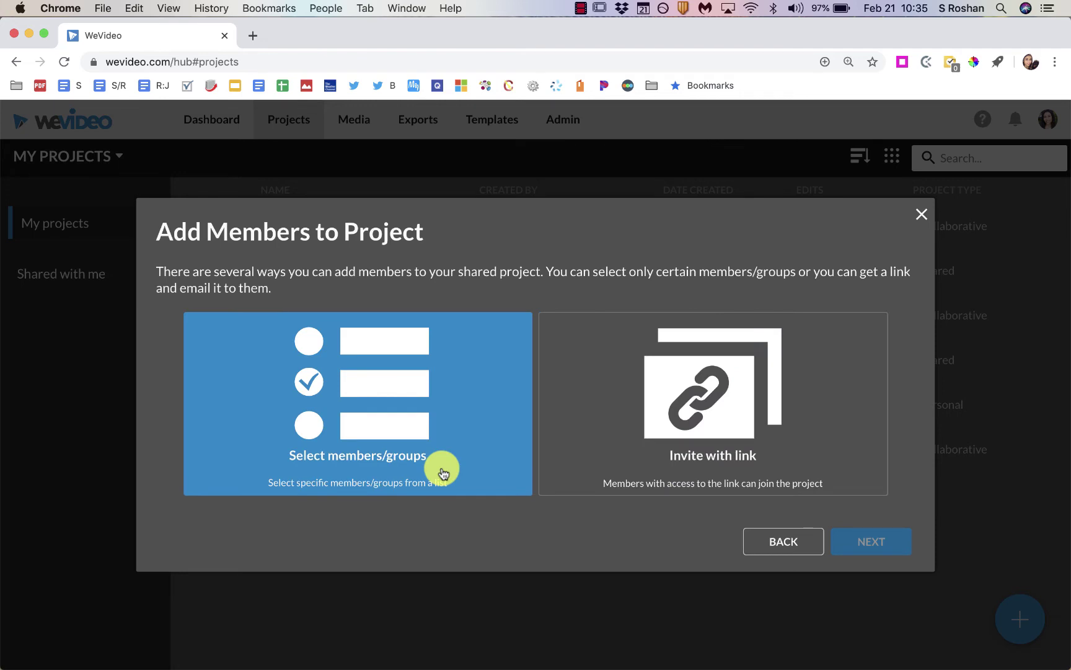
Choose invite-by-link, skip adding media, and finish creating the Sample project
{"action": "left_click", "coordinate": [603, 436]}
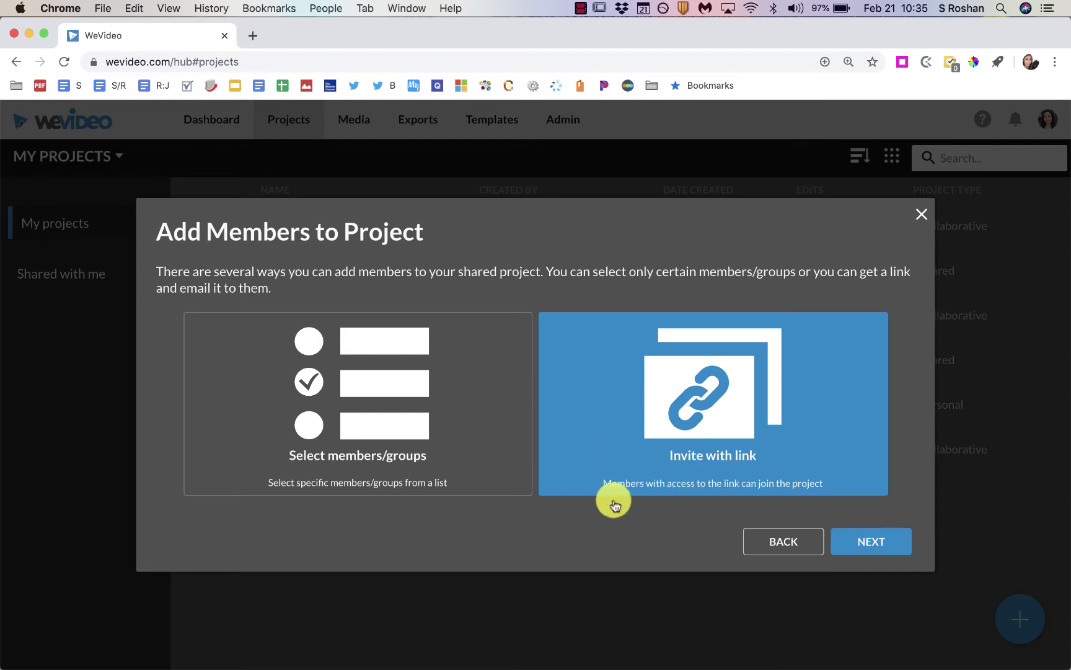
{"action": "left_click", "coordinate": [866, 538]}
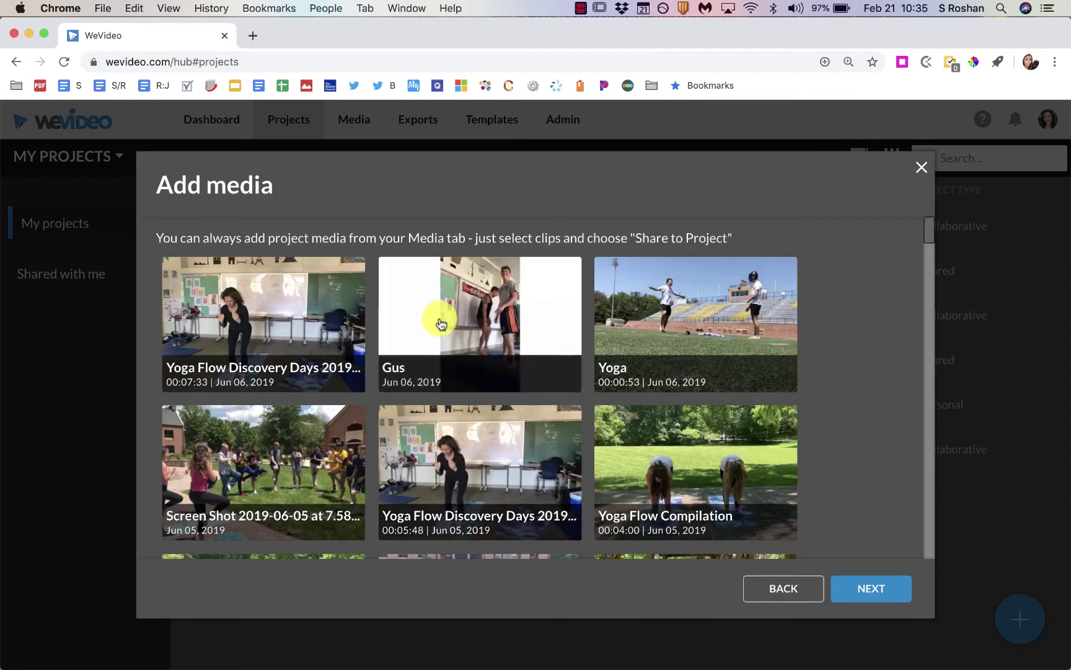
{"action": "left_click", "coordinate": [862, 589]}
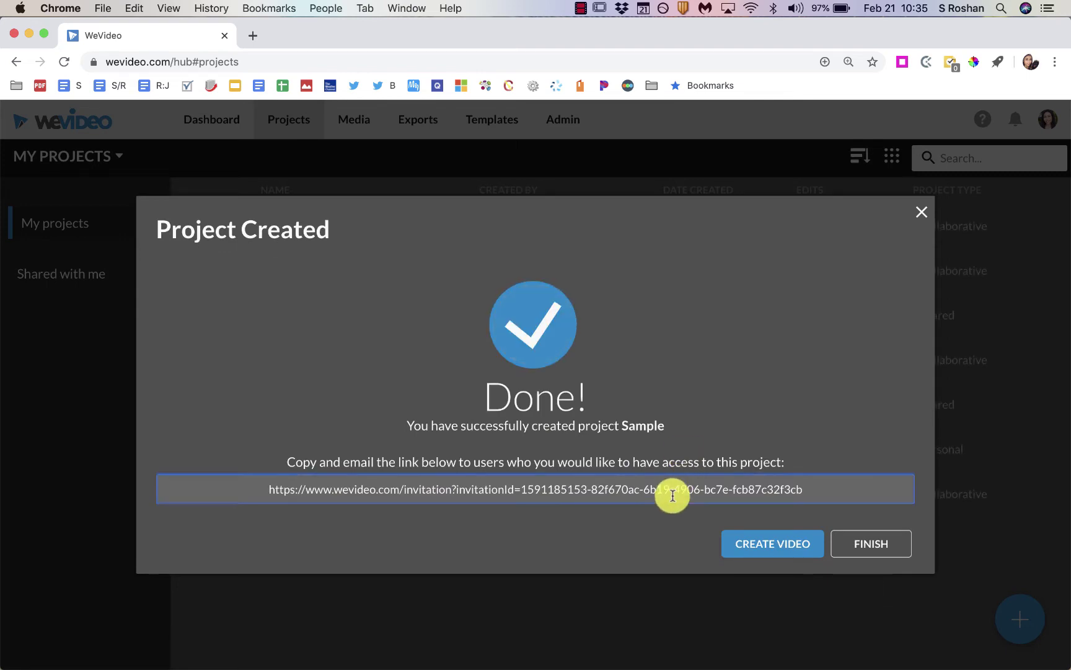
{"action": "left_click", "coordinate": [865, 546]}
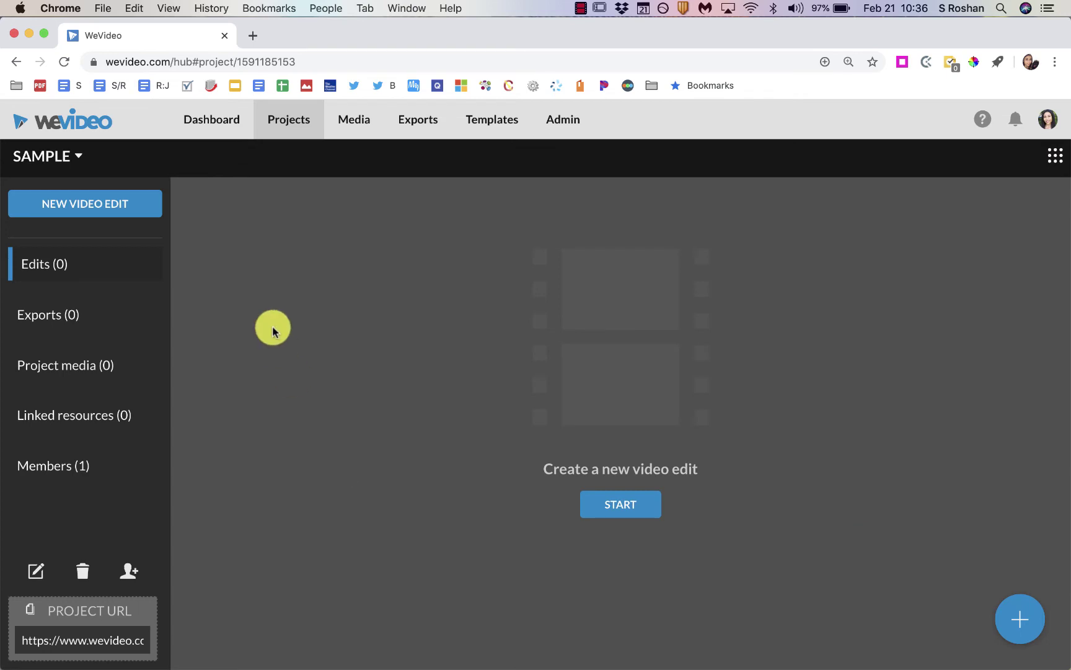
{"action": "left_click", "coordinate": [193, 128]}
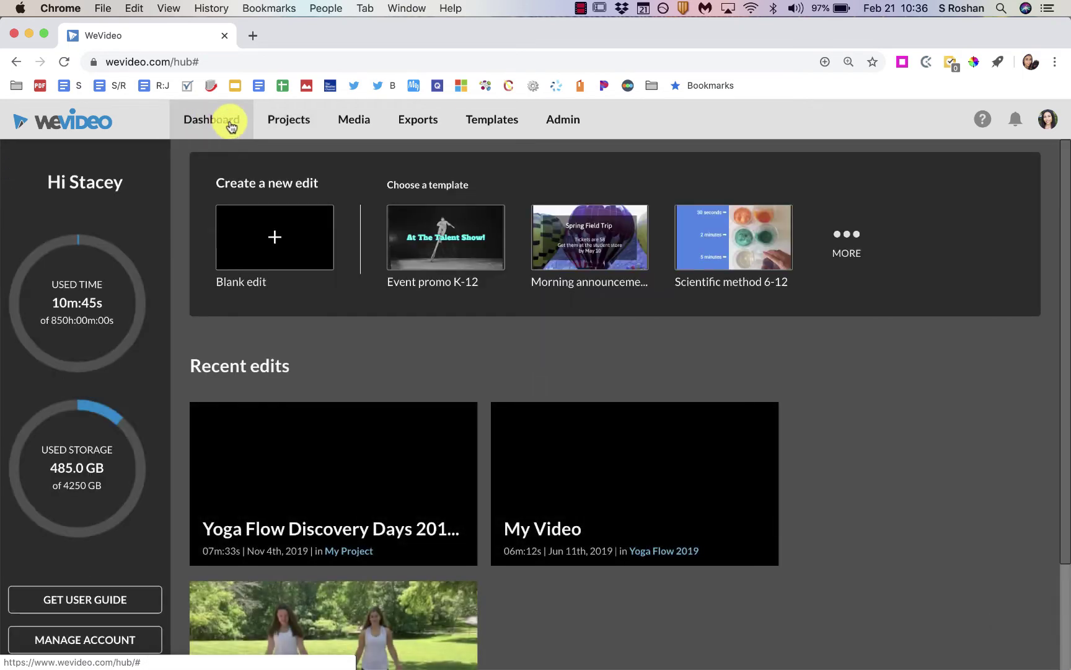
{"action": "left_click", "coordinate": [293, 119]}
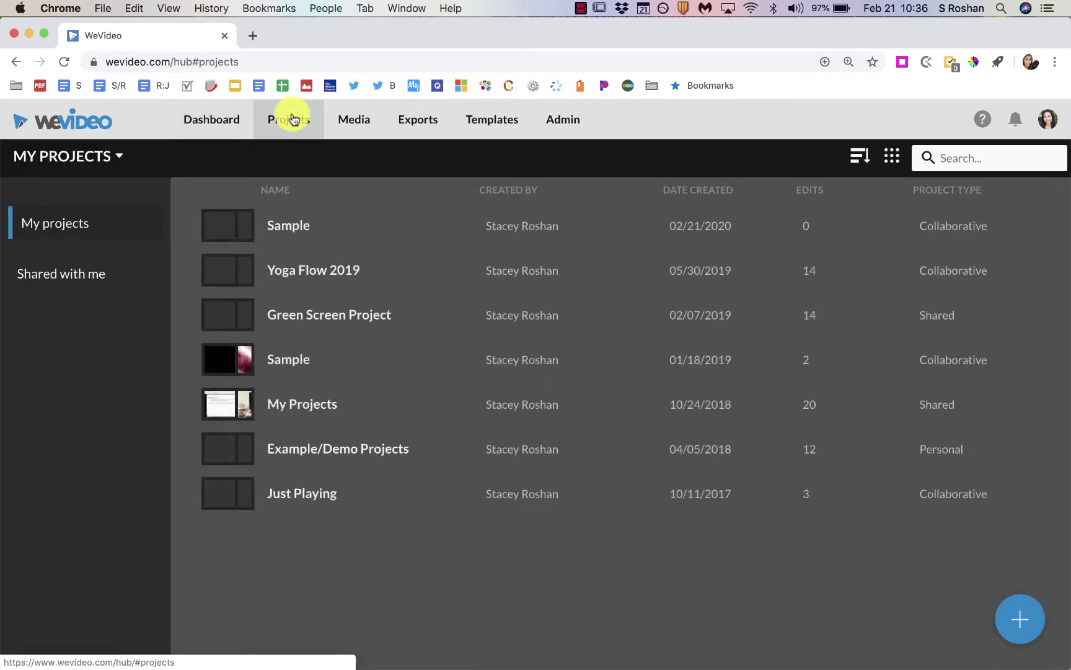
{"action": "left_click", "coordinate": [340, 244]}
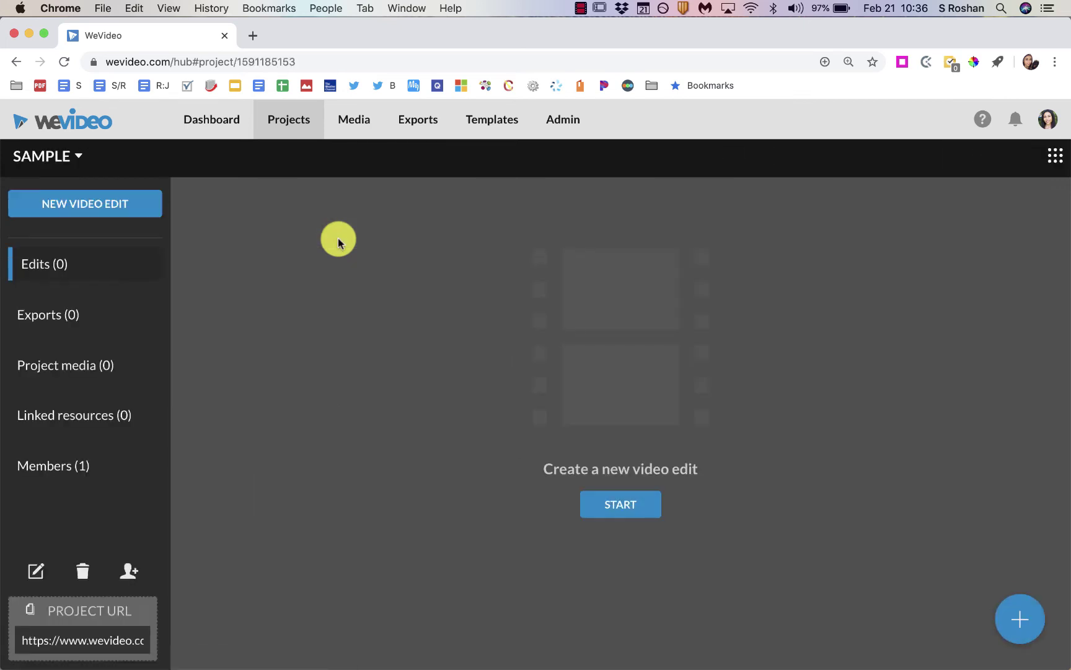
{"action": "left_click", "coordinate": [111, 645]}
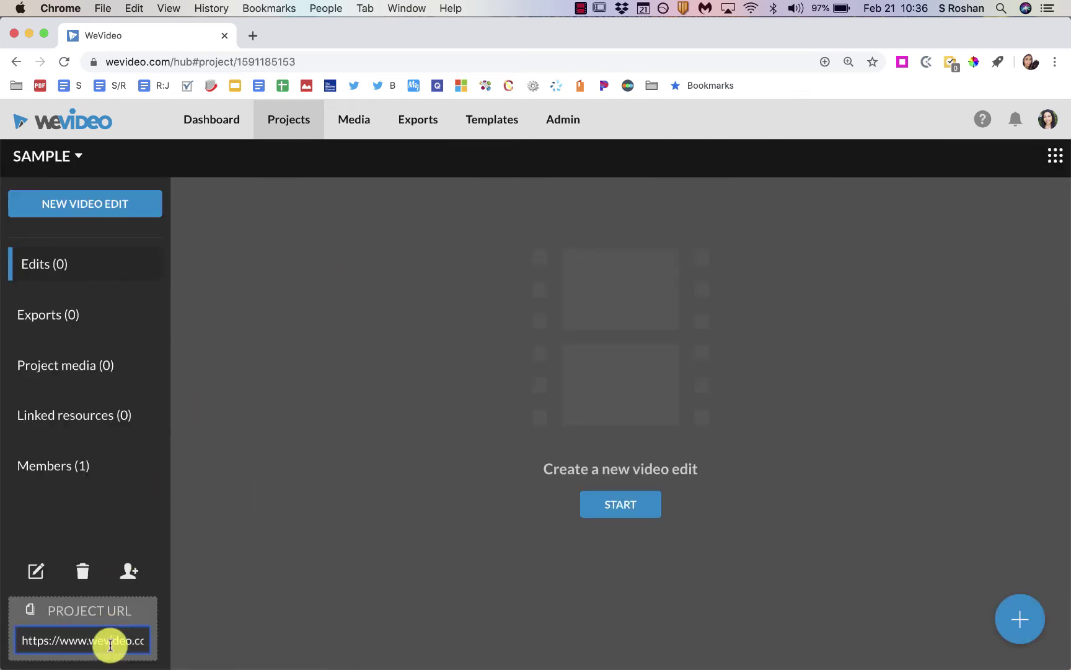
{"action": "left_click", "coordinate": [311, 626]}
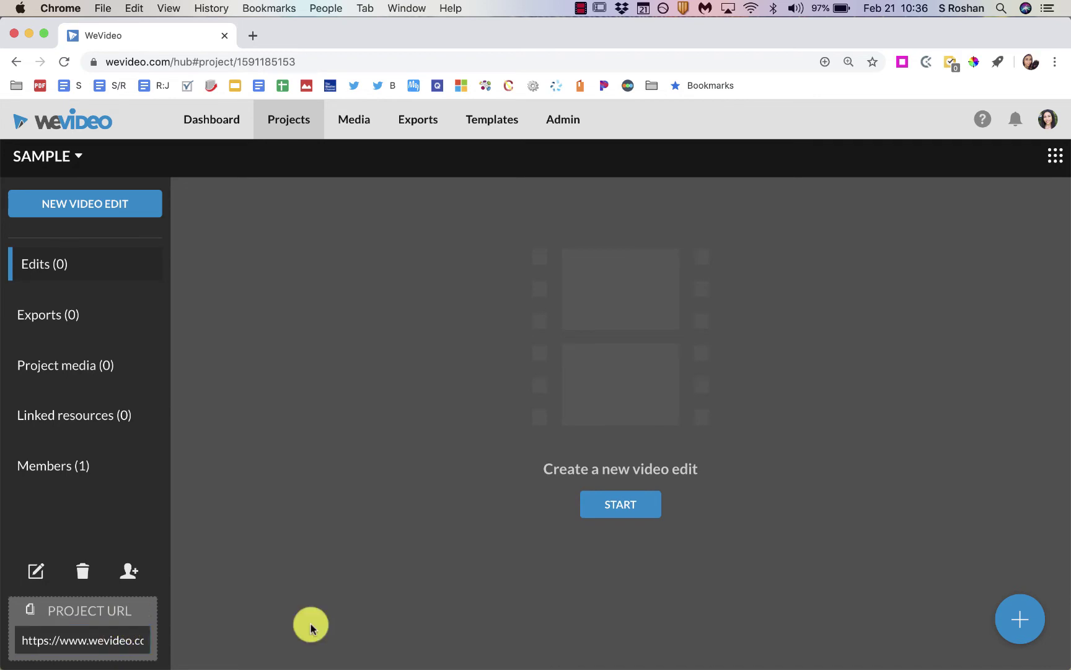
{"action": "left_click", "coordinate": [131, 575]}
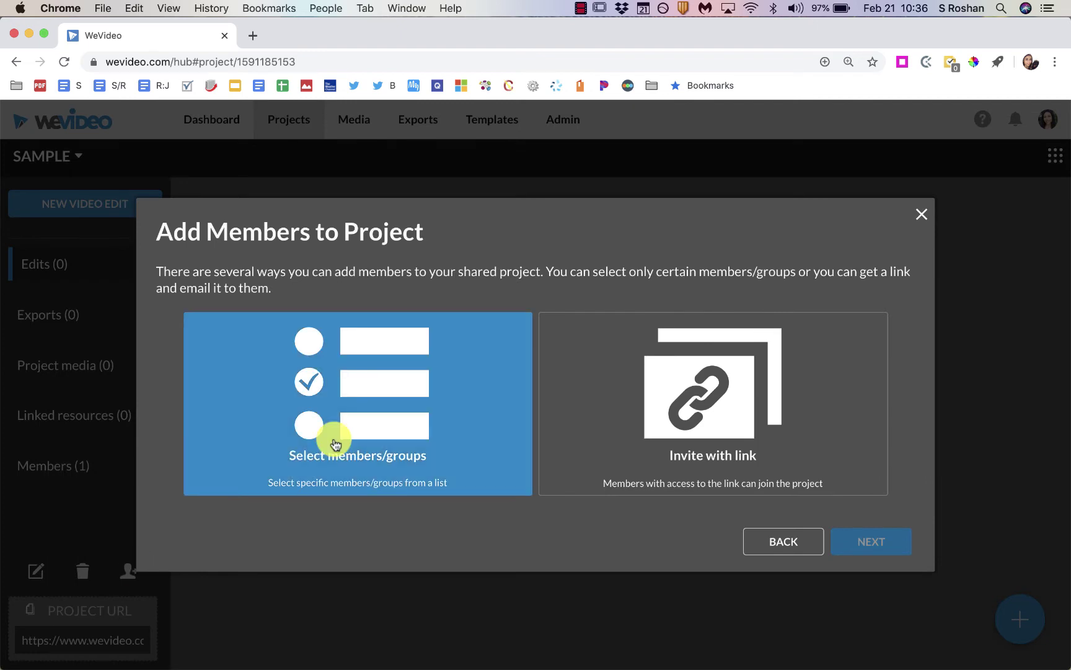
{"action": "left_click", "coordinate": [783, 541]}
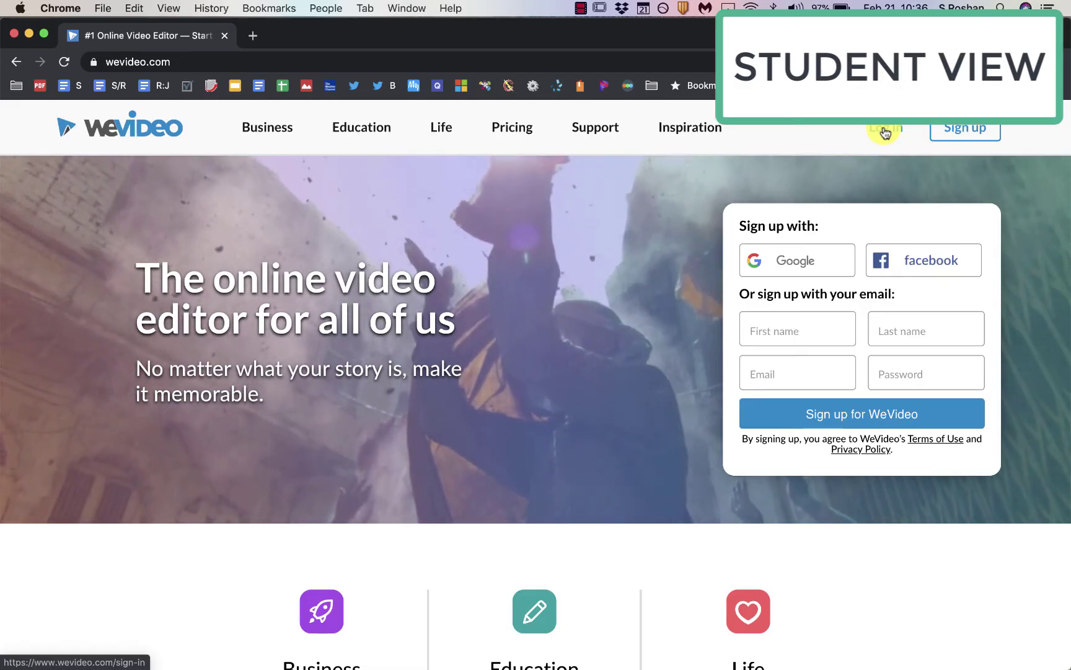
Sign in as the student and open the pasted invitation link to join Sample
{"action": "left_click", "coordinate": [886, 132]}
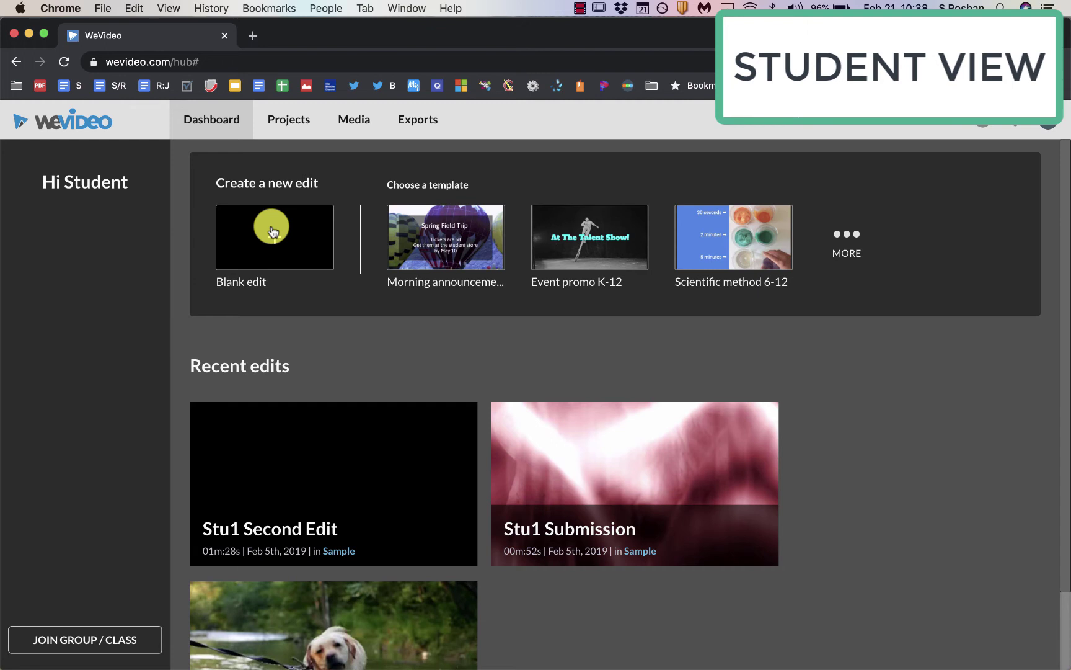
{"action": "key", "text": "super+l"}
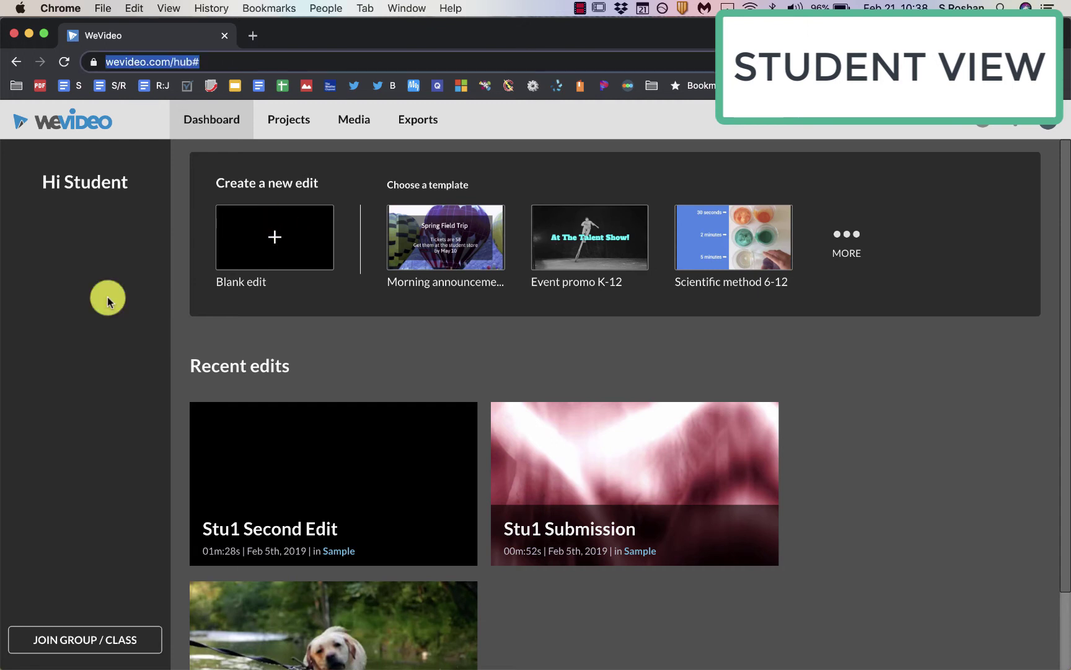
{"action": "key", "text": "super+v"}
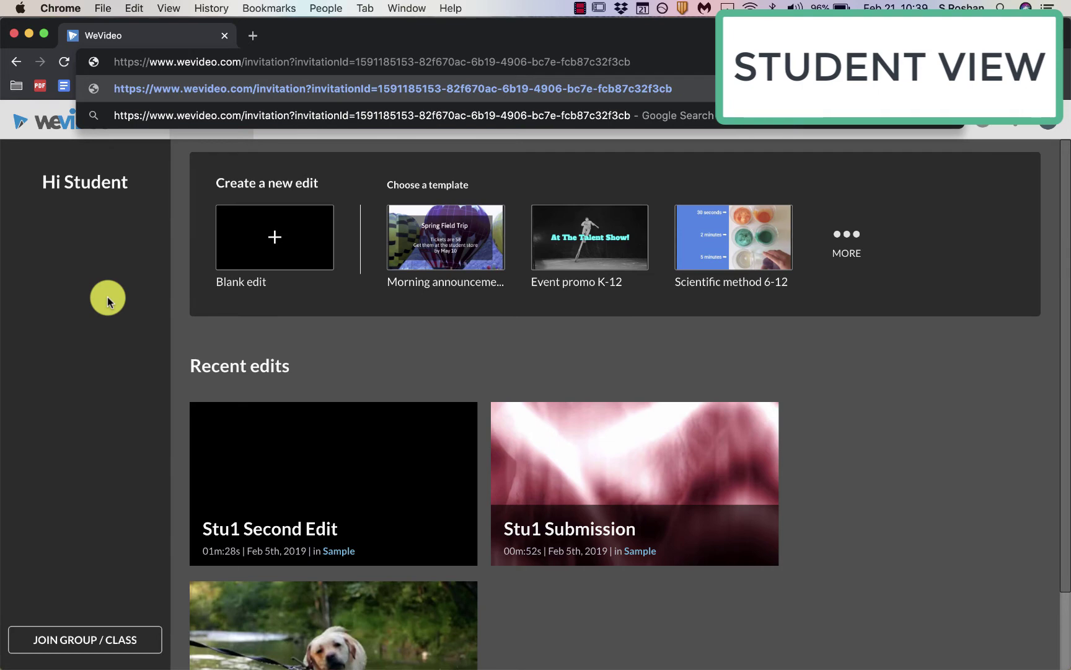
{"action": "key", "text": "Return"}
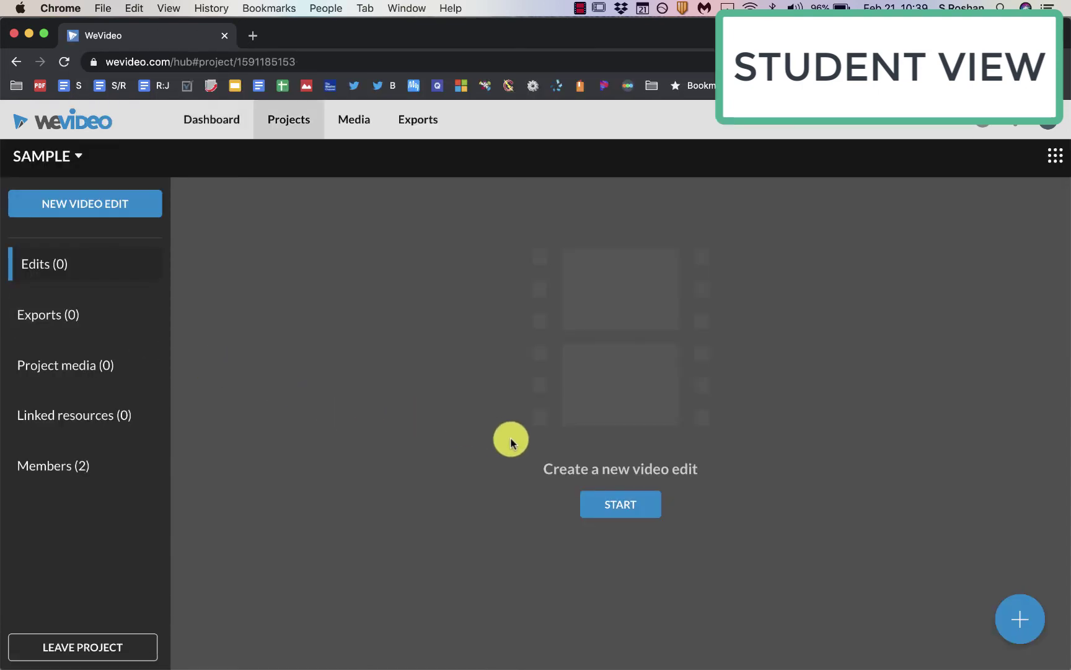
Create a new blank edit in the Sample project and open it in the editor
{"action": "left_click", "coordinate": [619, 511]}
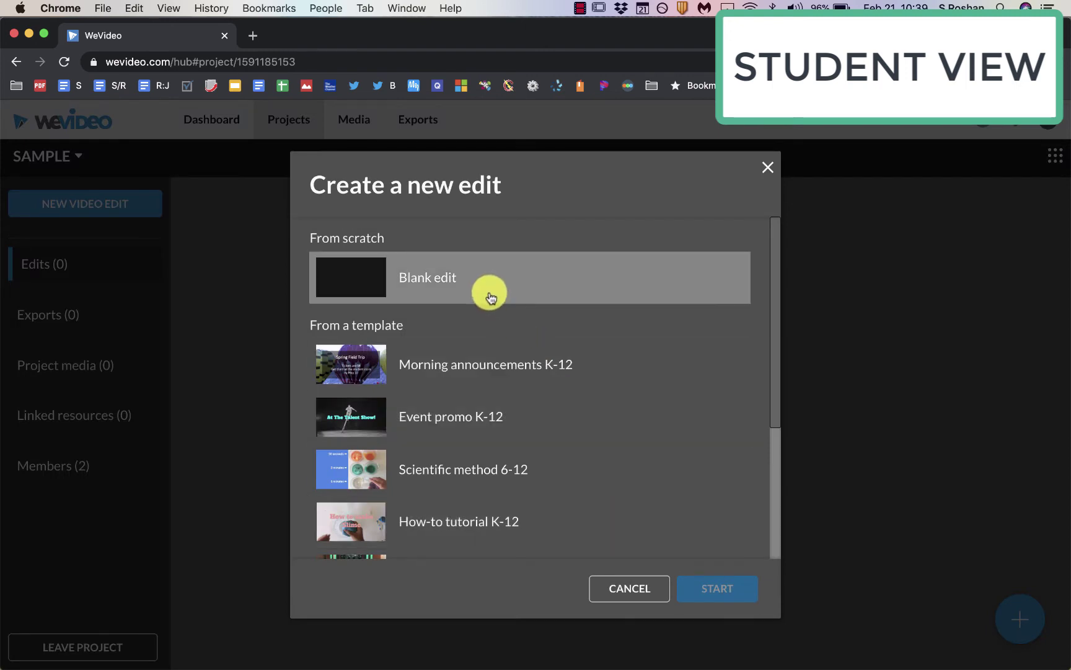
{"action": "scroll", "coordinate": [502, 424], "scroll_direction": "down", "scroll_amount": 4}
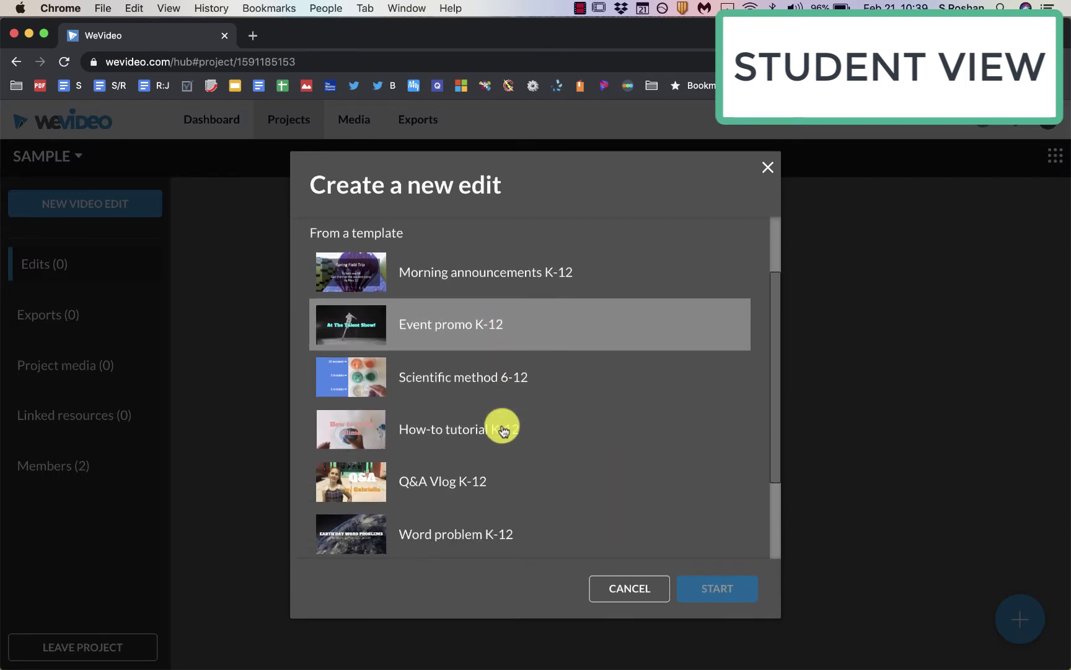
{"action": "scroll", "coordinate": [502, 427], "scroll_direction": "down", "scroll_amount": 3}
{"action": "scroll", "coordinate": [503, 427], "scroll_direction": "up", "scroll_amount": 7}
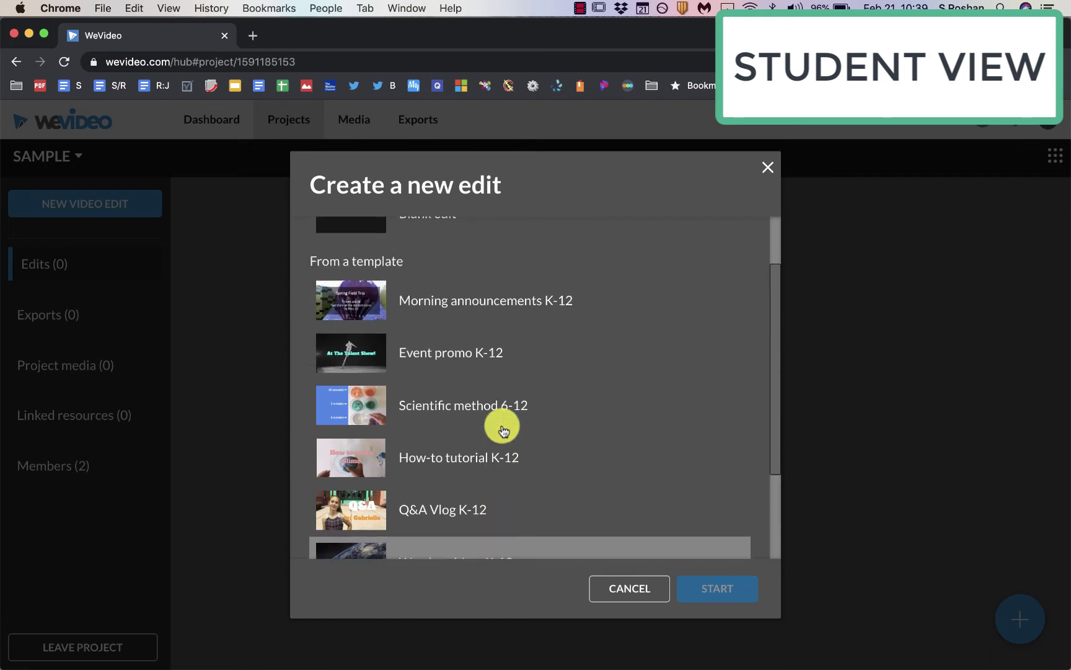
{"action": "left_click", "coordinate": [469, 285]}
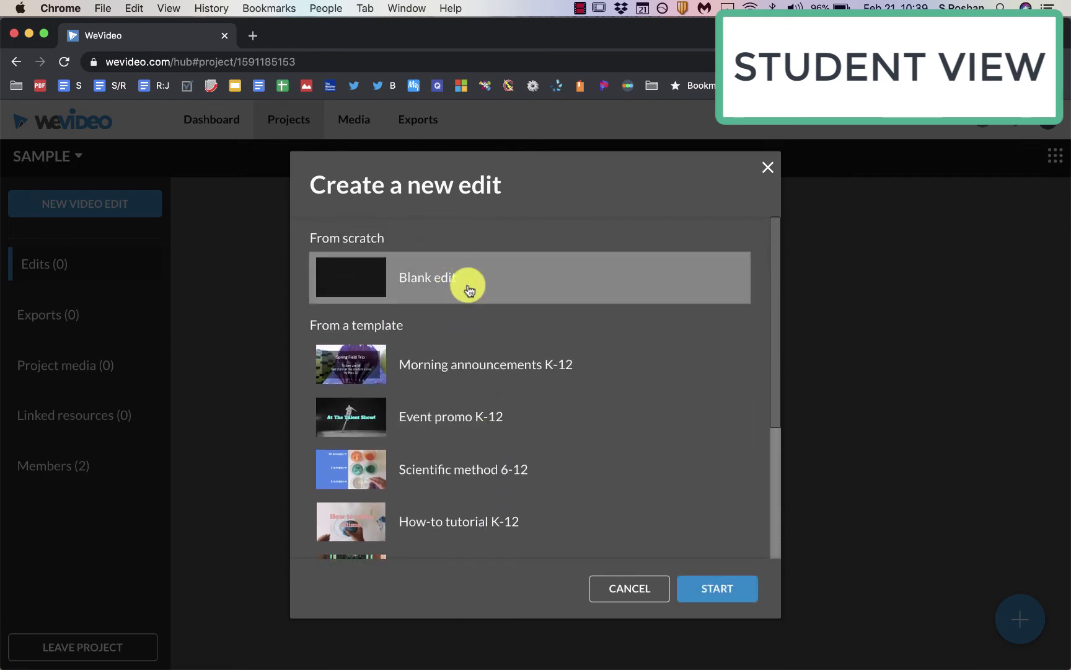
{"action": "left_click", "coordinate": [713, 586]}
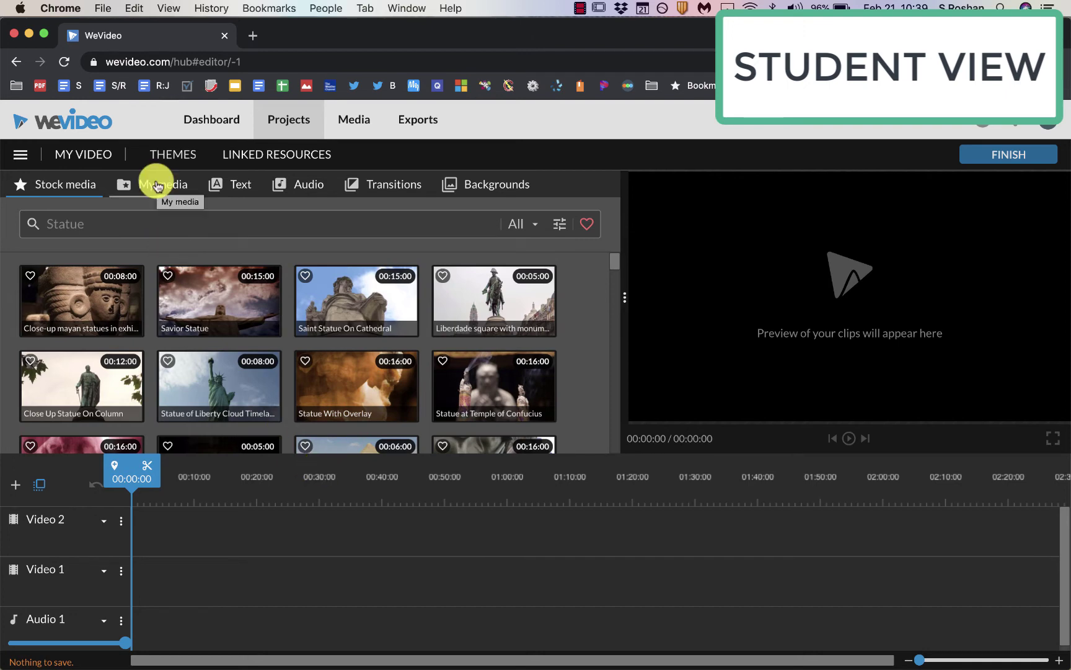
Search stock media for 'newscast' and place a news studio clip on Video 1
{"action": "left_click", "coordinate": [156, 184]}
{"action": "left_click", "coordinate": [65, 184]}
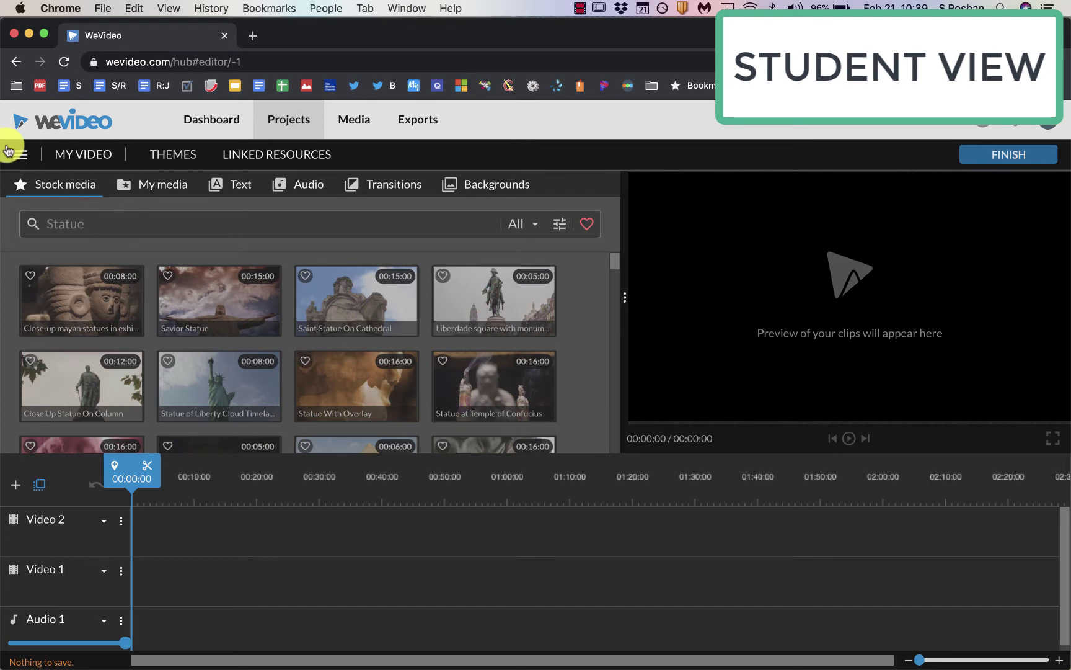
{"action": "left_click", "coordinate": [101, 222]}
{"action": "type", "text": "new"}
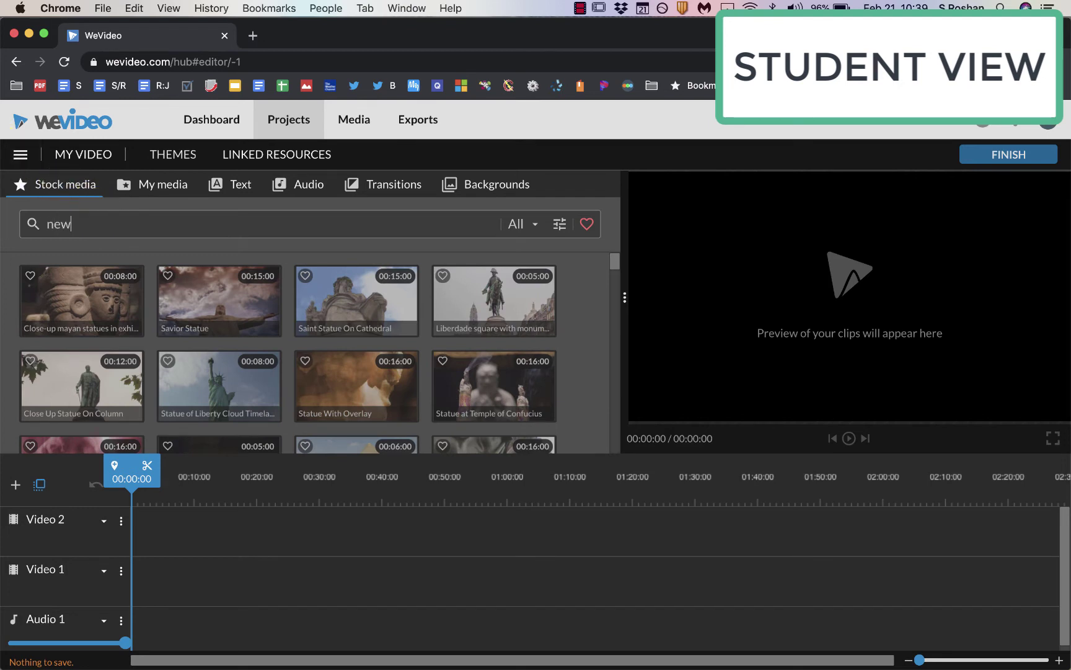
{"action": "type", "text": "scast"}
{"action": "key", "text": "Return"}
{"action": "left_click_drag", "start_coordinate": [201, 306], "coordinate": [136, 581]}
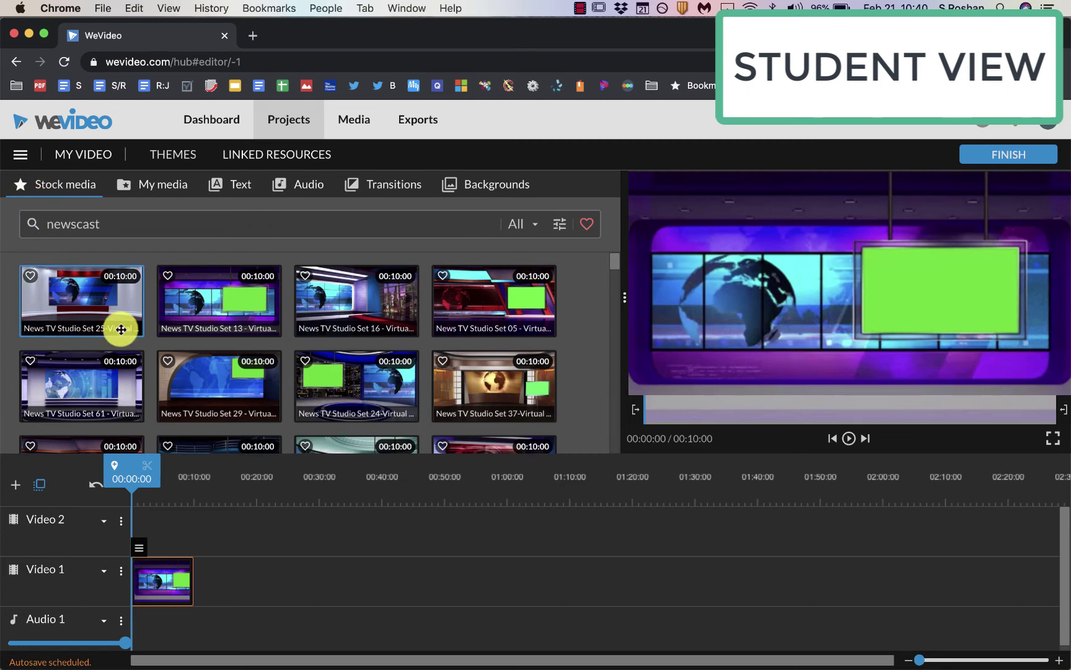
Finish the edit and export it with the title 'My Video 1'
{"action": "scroll", "coordinate": [138, 337], "scroll_direction": "down", "scroll_amount": 2}
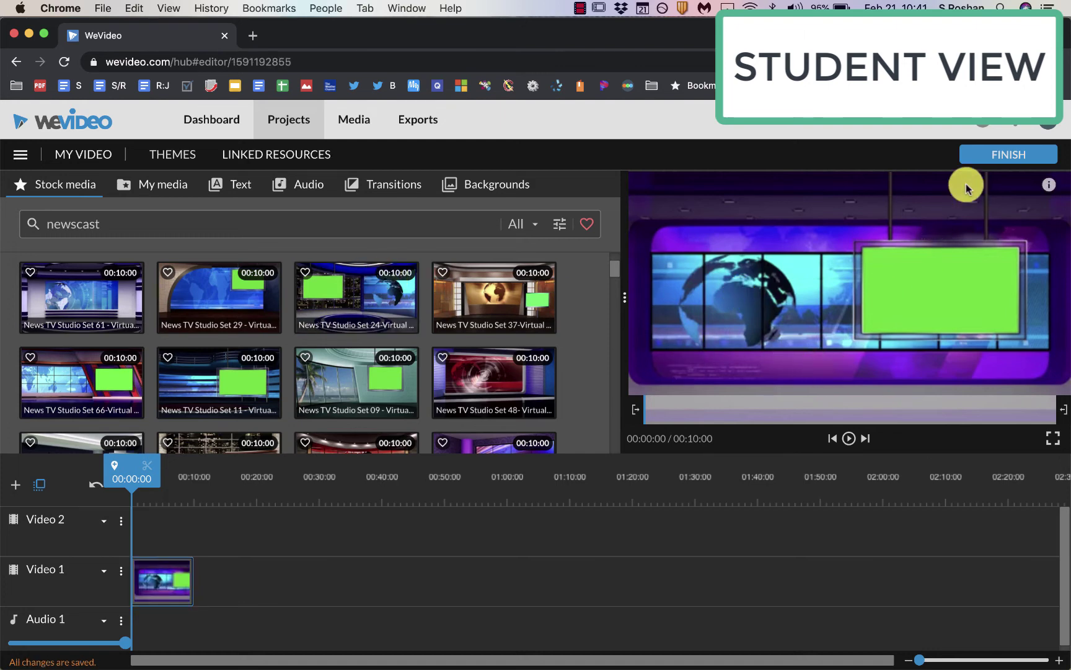
{"action": "left_click", "coordinate": [1002, 162]}
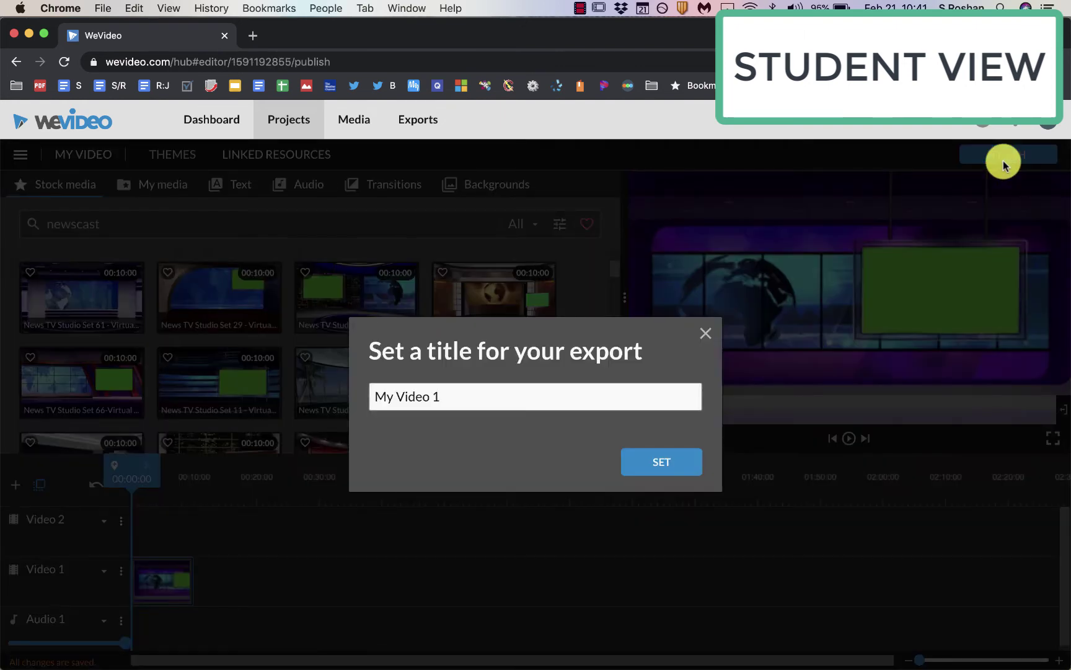
{"action": "left_click", "coordinate": [507, 395]}
{"action": "left_click", "coordinate": [648, 459]}
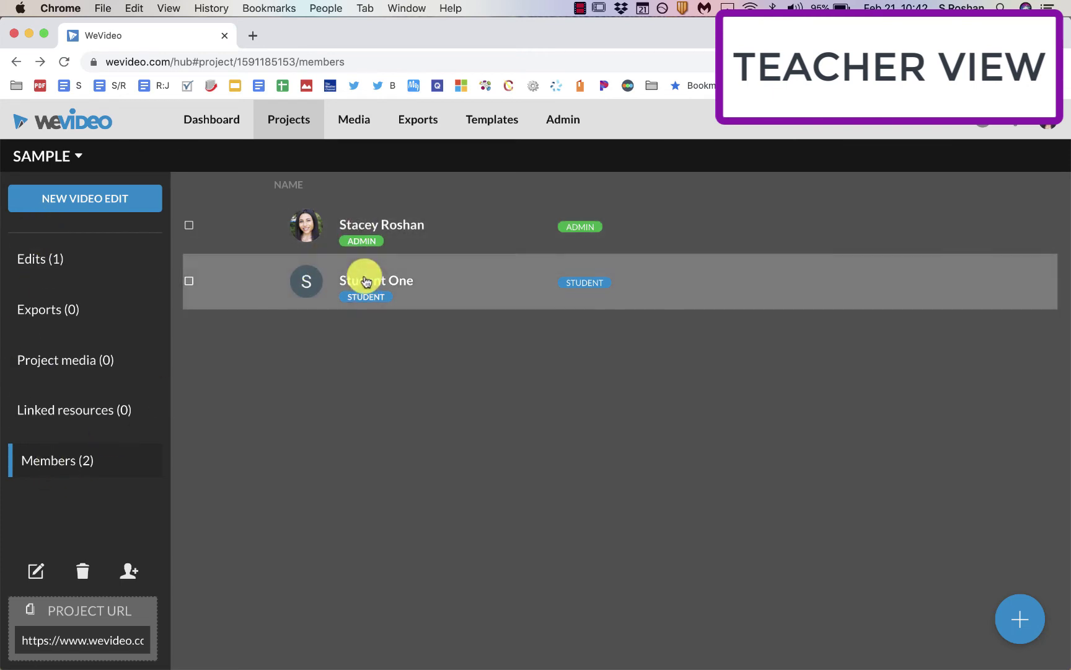
Show the Sample project's Edits (1) list as the teacher
{"action": "left_click", "coordinate": [57, 260]}
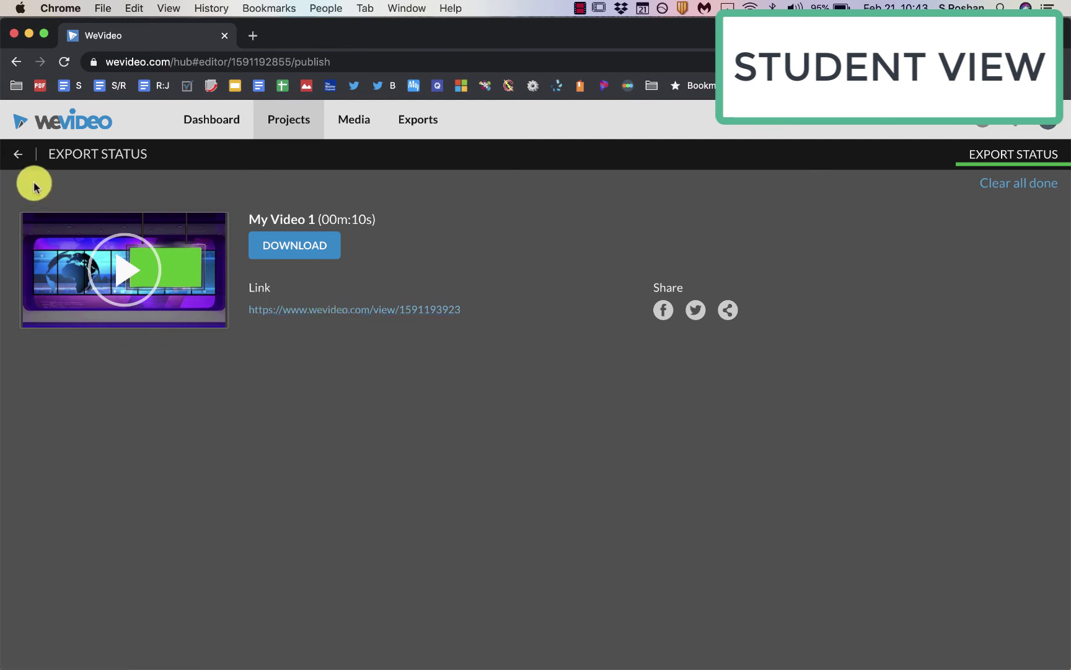
Create a second blank edit, My Video 2, with a flamingo clip on Video 1
{"action": "left_click", "coordinate": [18, 153]}
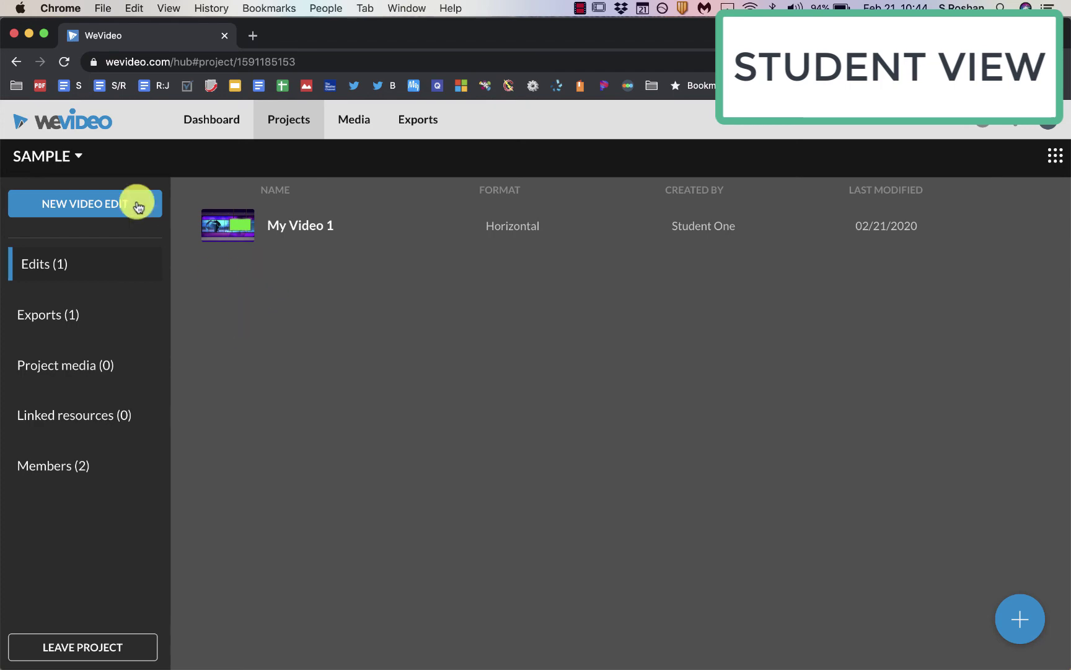
{"action": "left_click", "coordinate": [87, 204]}
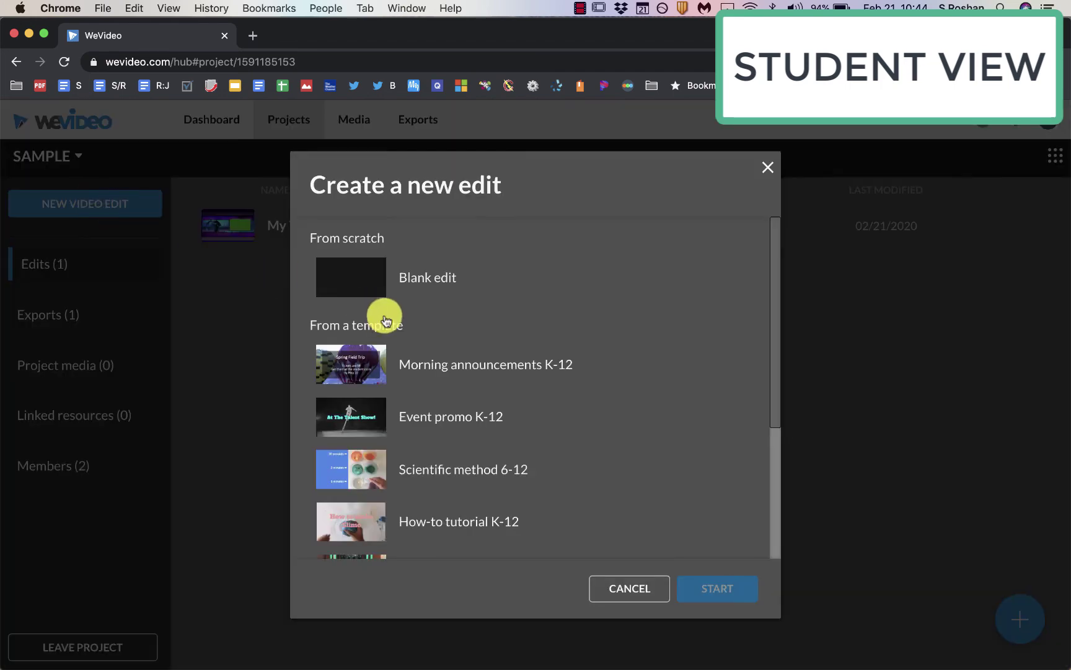
{"action": "left_click", "coordinate": [385, 295]}
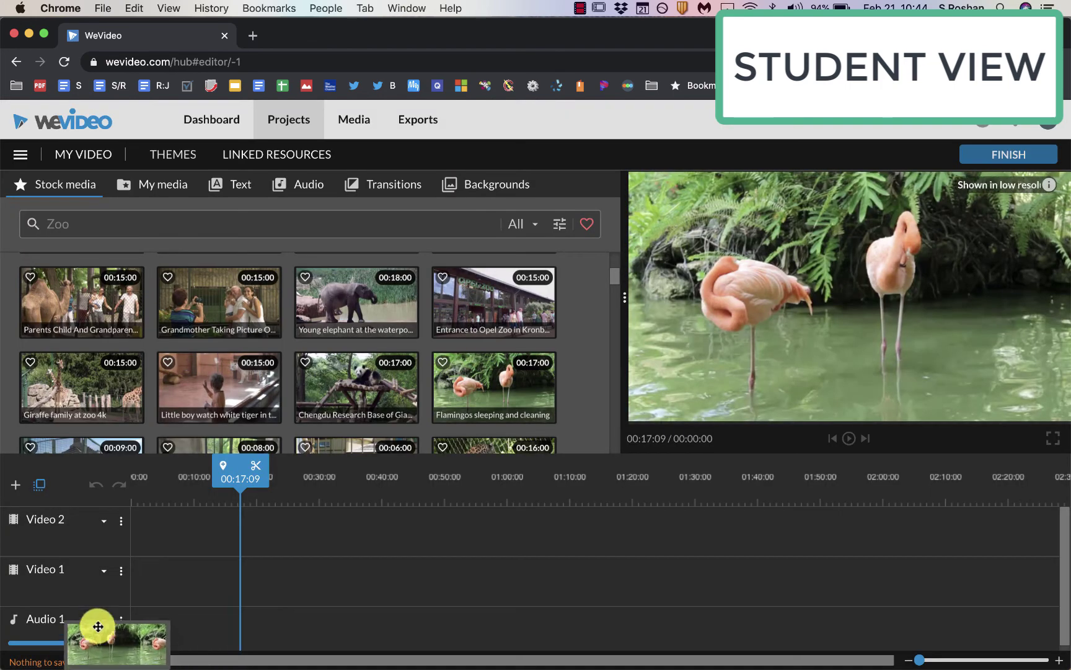
{"action": "left_click_drag", "start_coordinate": [96, 627], "coordinate": [144, 578]}
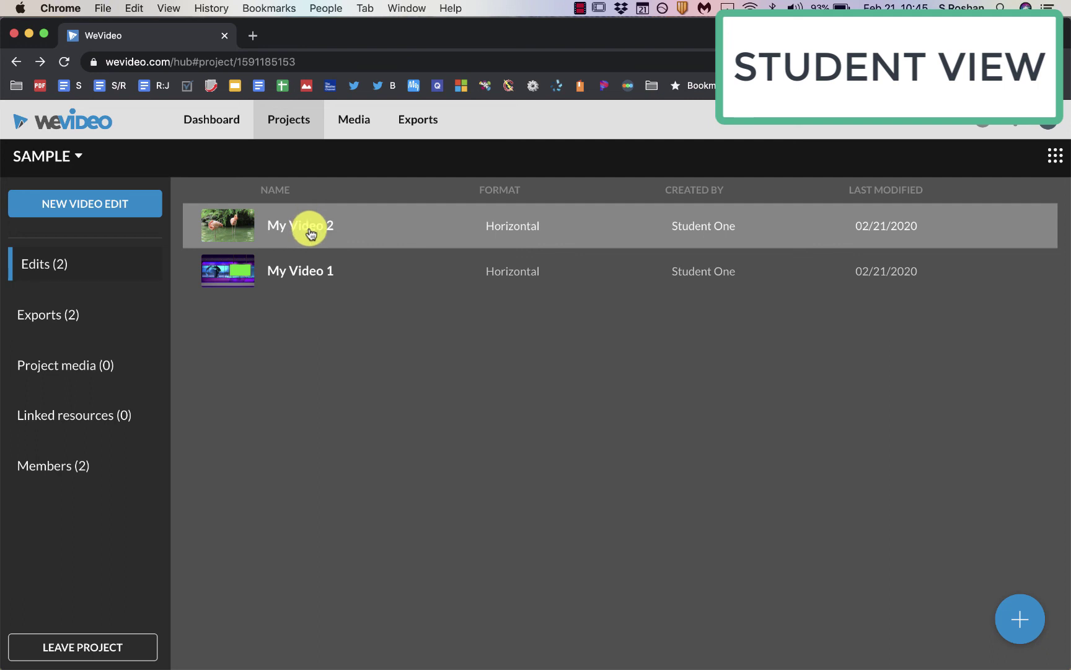
Choose Combine edits from the My Video 1 context menu
{"action": "right_click", "coordinate": [320, 276]}
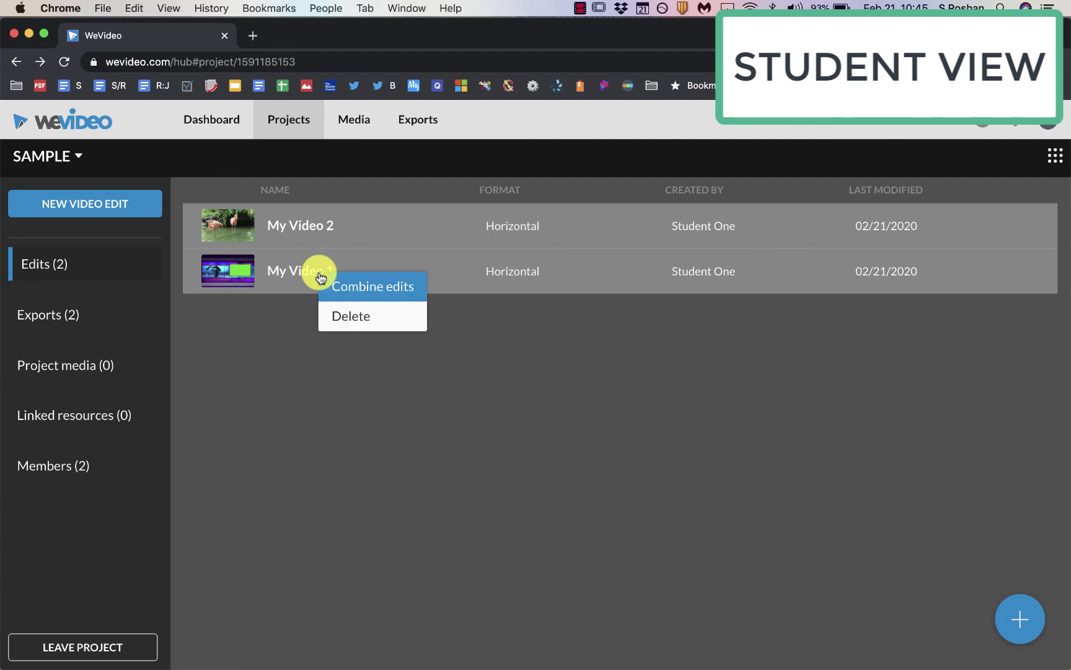
{"action": "left_click", "coordinate": [335, 283]}
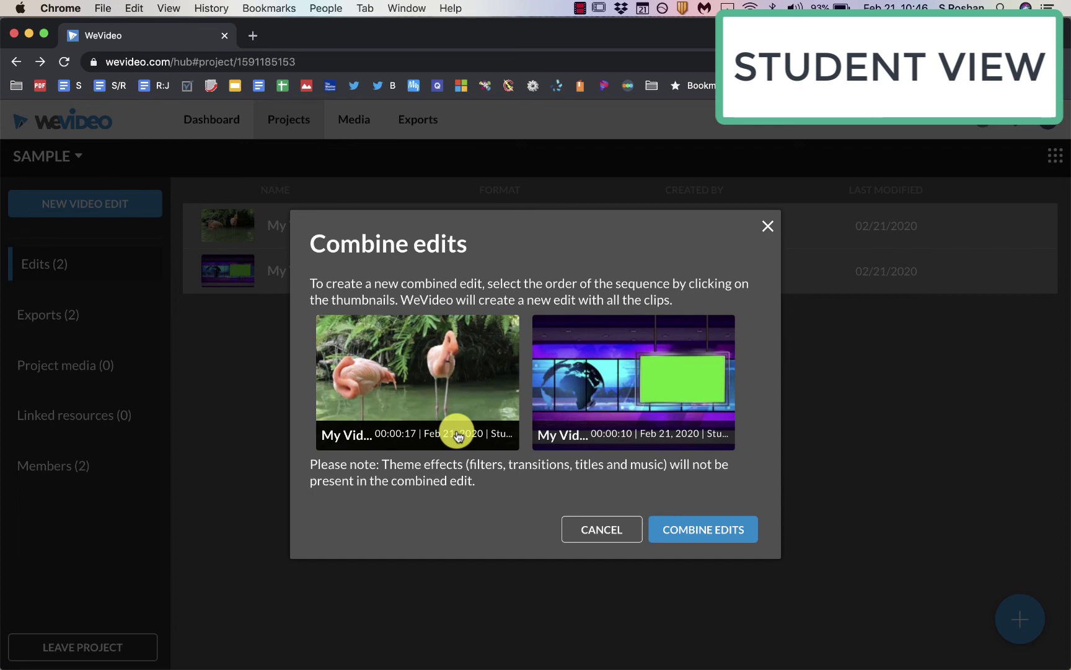
Combine My Video 2 and My Video 1 into a new 2-combined-edits edit
{"action": "left_click", "coordinate": [703, 529]}
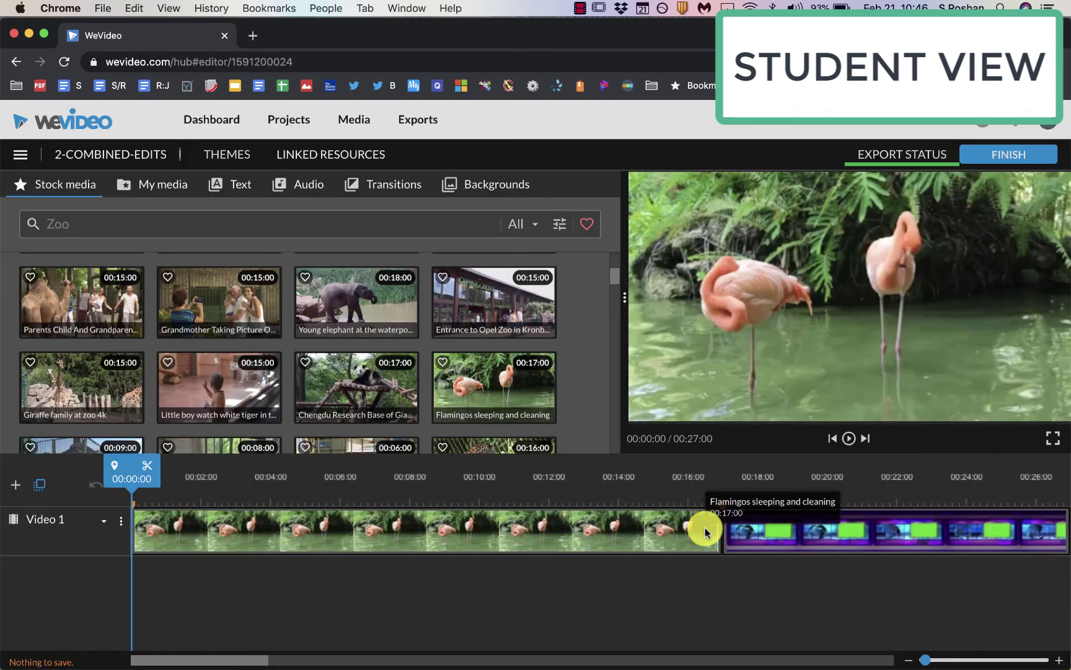